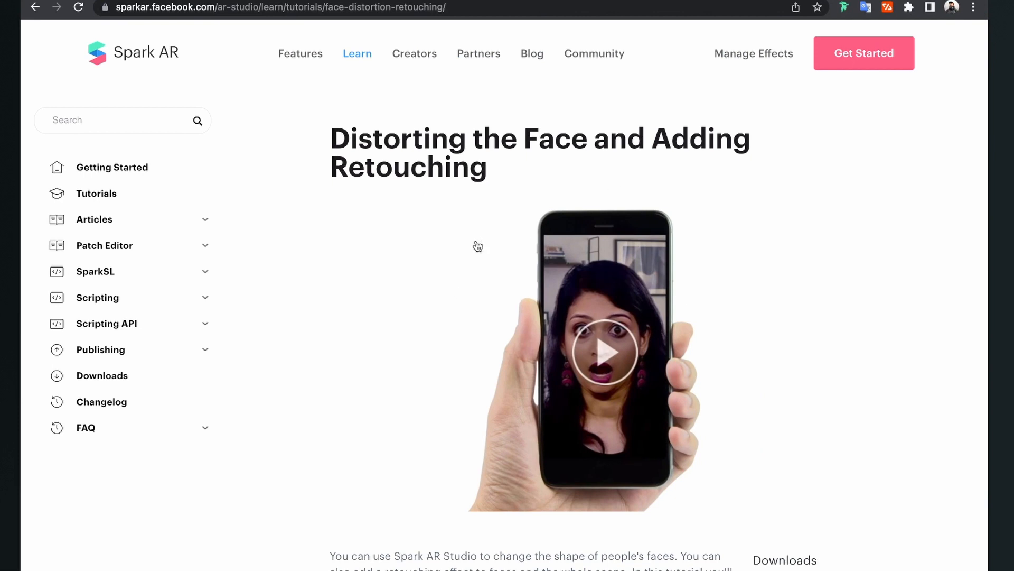
Download the Example Project offered on the Distorting the Face and Adding Retouching tutorial page.
{"action": "scroll", "coordinate": [675, 307], "scroll_direction": "down", "scroll_amount": 6}
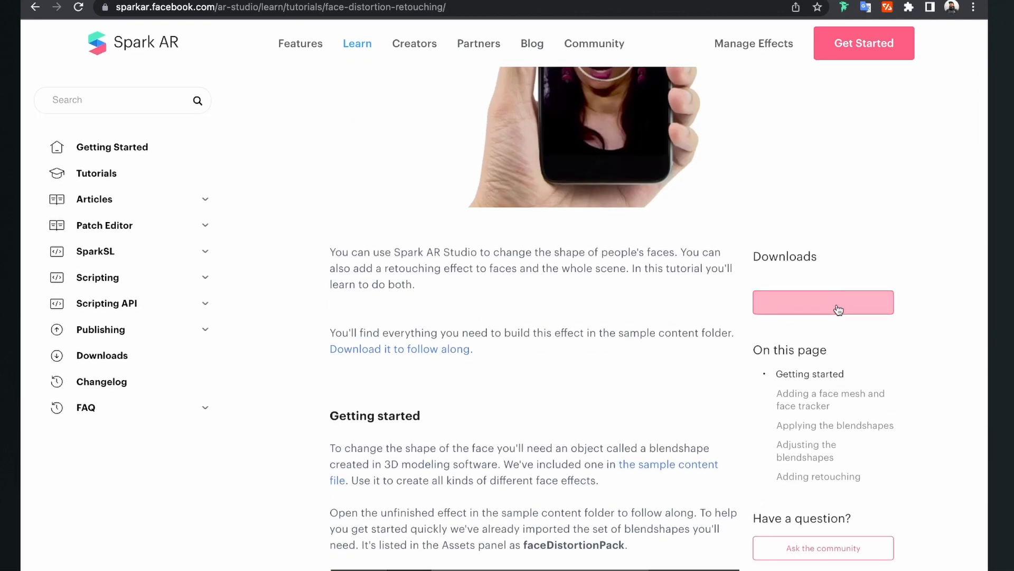
{"action": "scroll", "coordinate": [882, 249], "scroll_direction": "down", "scroll_amount": 1}
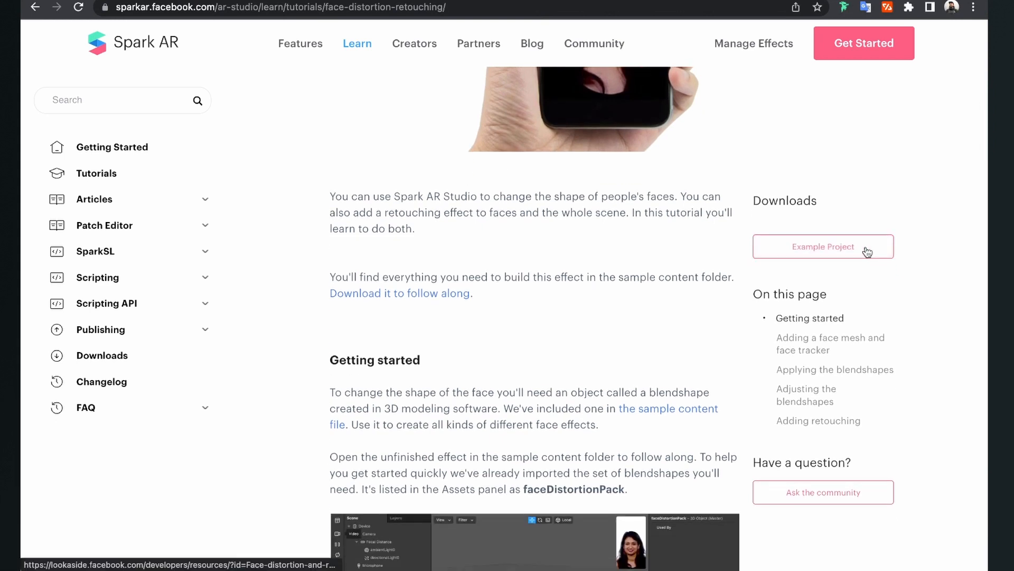
{"action": "left_click", "coordinate": [867, 252]}
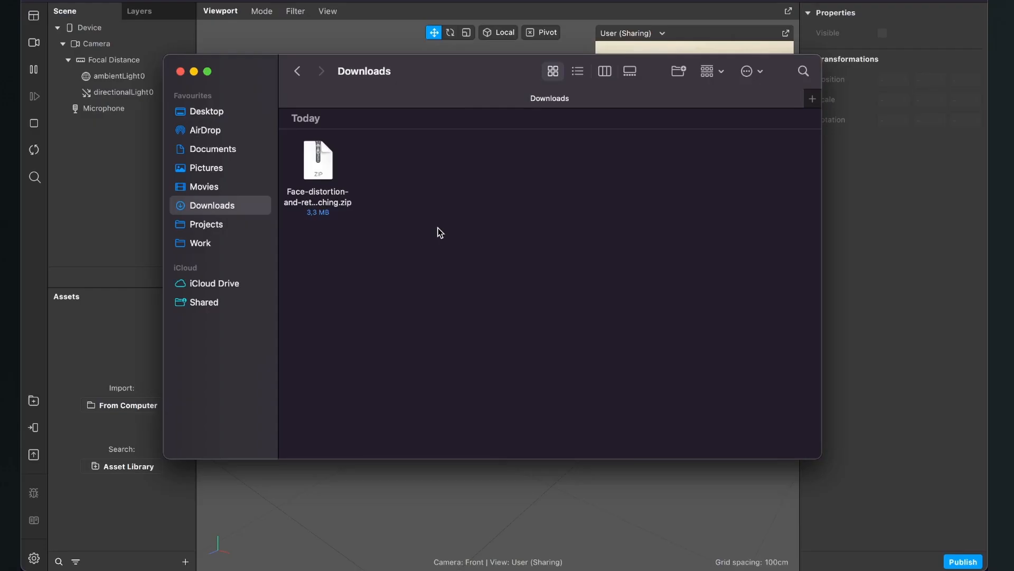
Extract the downloaded face distortion and retouching zip archive in the Downloads folder.
{"action": "left_click_drag", "start_coordinate": [314, 169], "coordinate": [414, 227]}
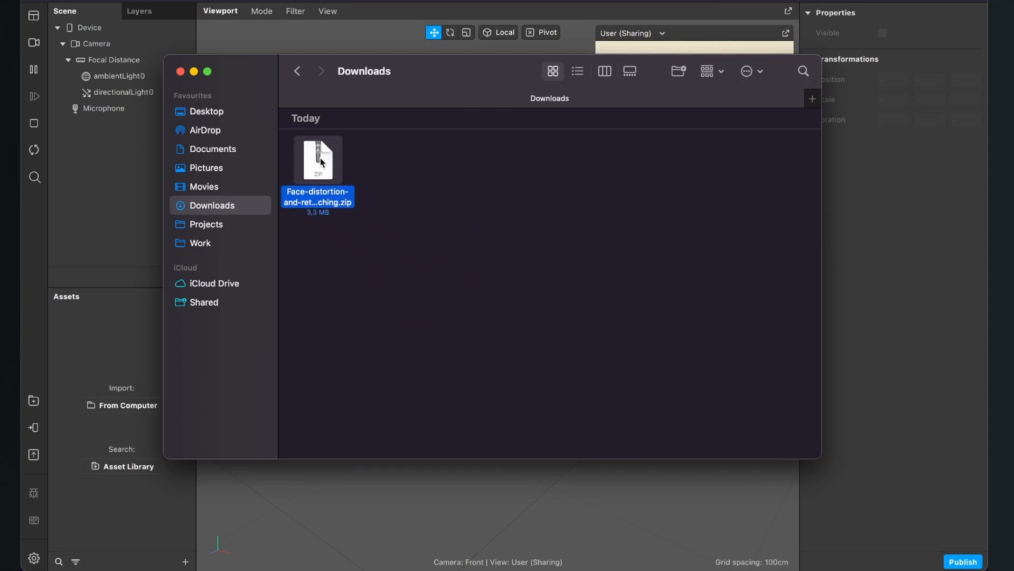
{"action": "double_click", "coordinate": [320, 158]}
{"action": "left_click", "coordinate": [372, 282]}
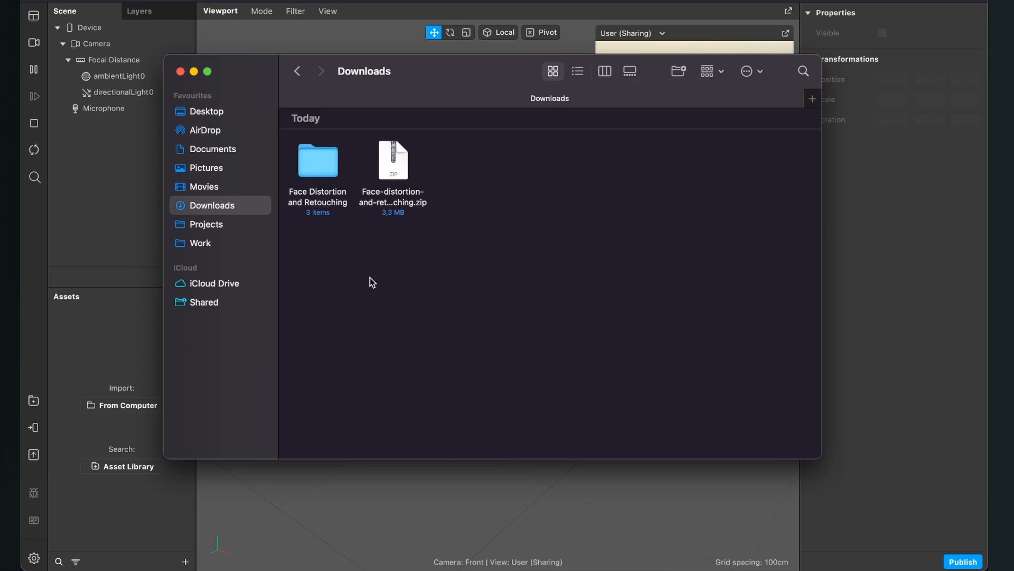
Import faceDistortionPack.fbx from the Face_Distortion_Finished project's objects folder into the Spark AR project's assets.
{"action": "double_click", "coordinate": [328, 156]}
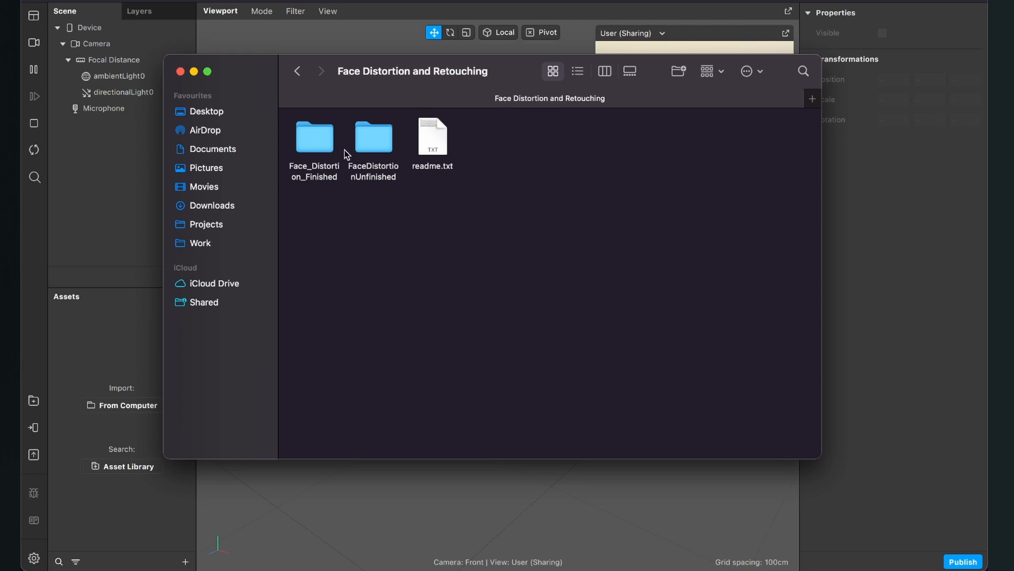
{"action": "double_click", "coordinate": [318, 149]}
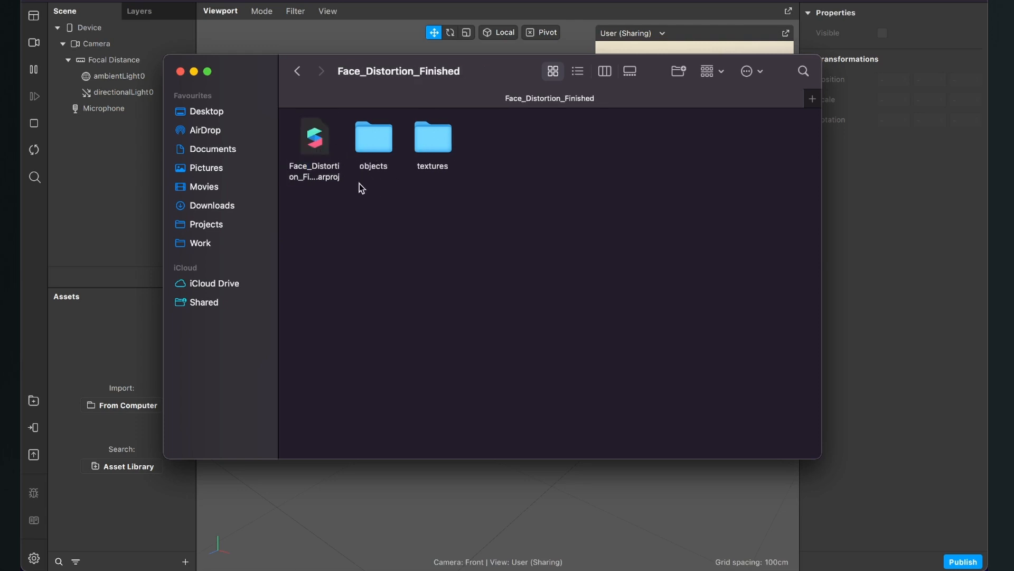
{"action": "double_click", "coordinate": [387, 148]}
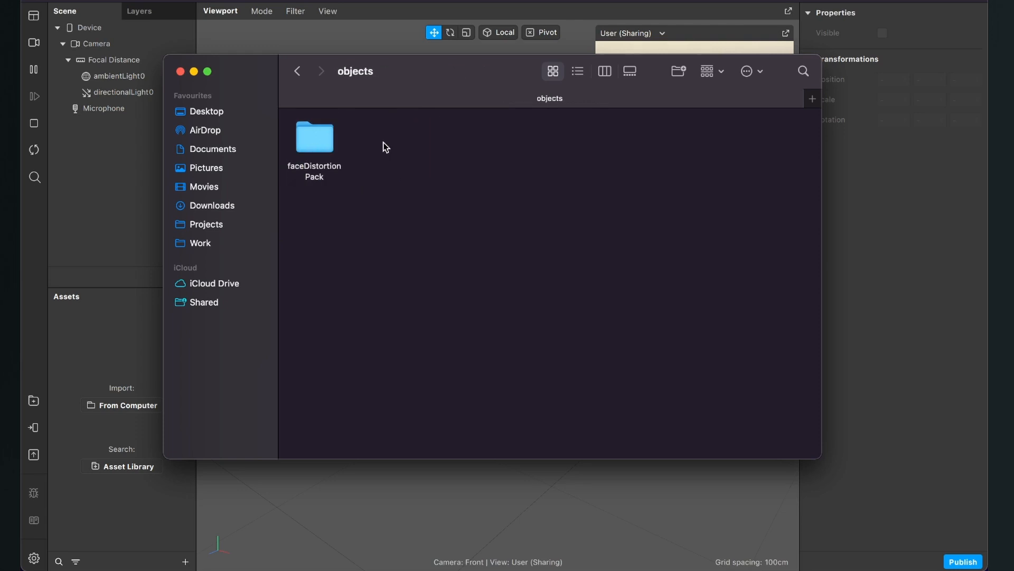
{"action": "double_click", "coordinate": [320, 147]}
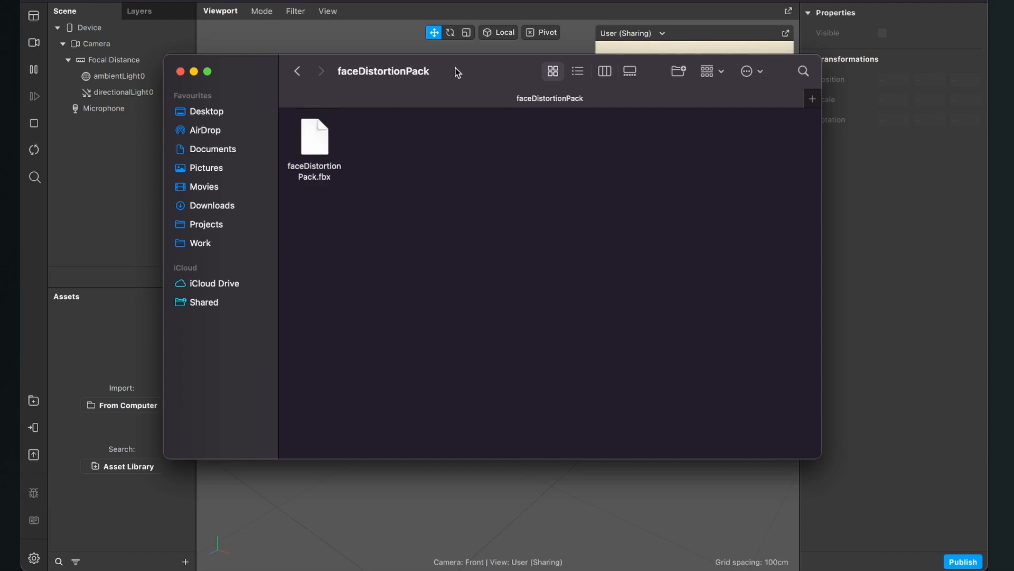
{"action": "left_click_drag", "start_coordinate": [455, 67], "coordinate": [509, 89]}
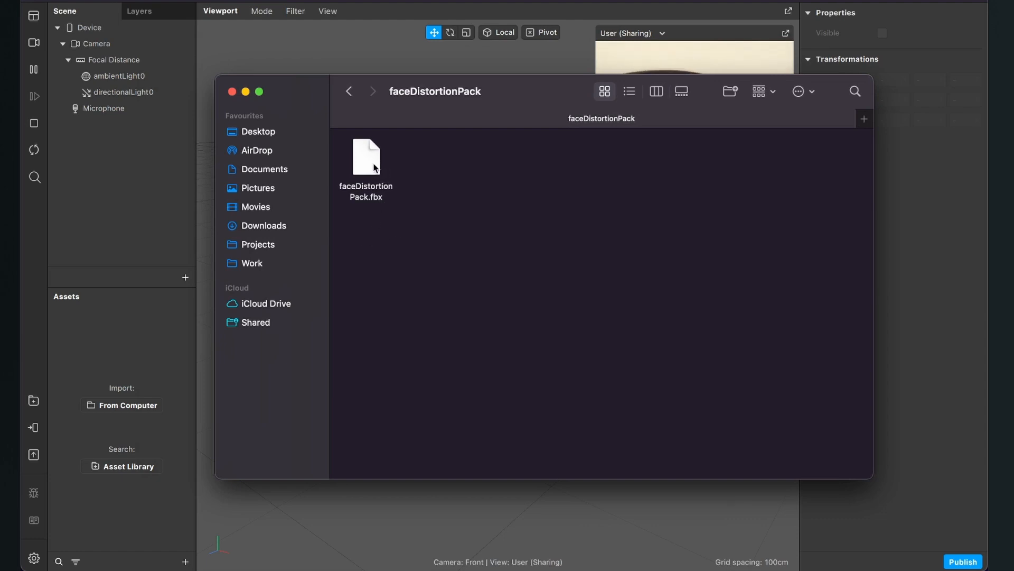
{"action": "left_click_drag", "start_coordinate": [375, 169], "coordinate": [136, 414]}
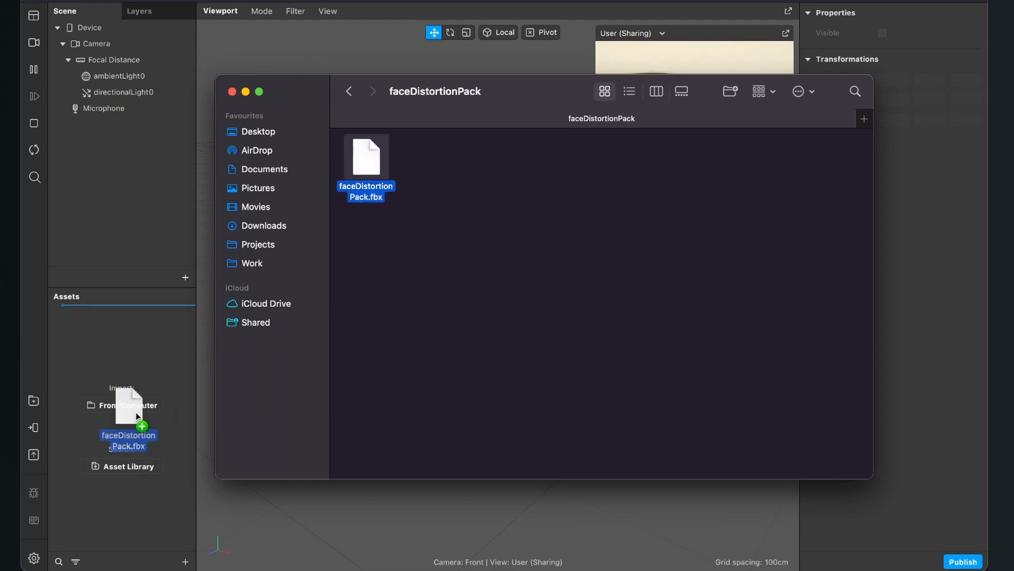
{"action": "left_click_drag", "start_coordinate": [116, 354], "coordinate": [118, 353]}
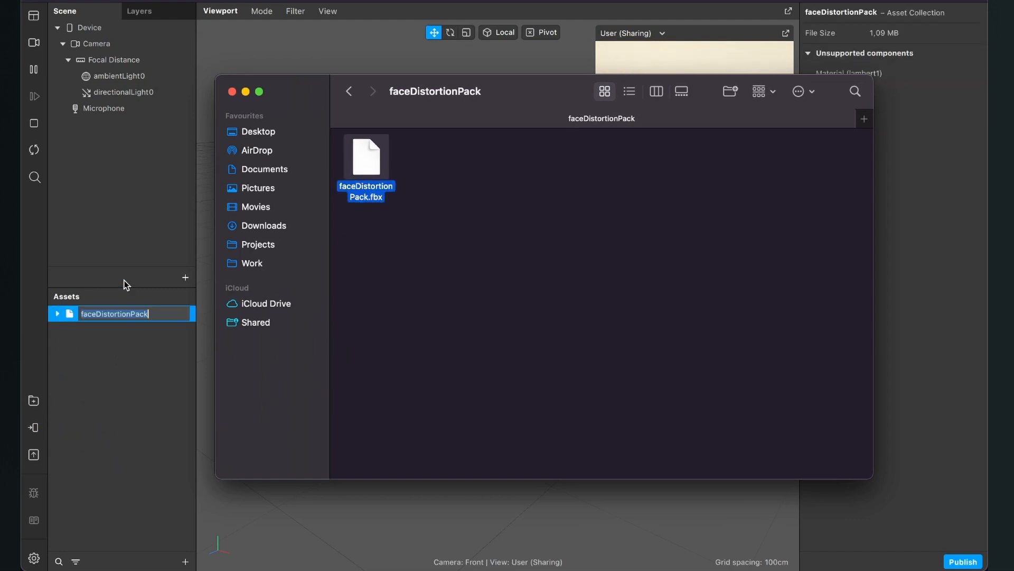
Insert a Face Mesh into the scene and assign faceDistortionPack as its deformation.
{"action": "left_click", "coordinate": [121, 212]}
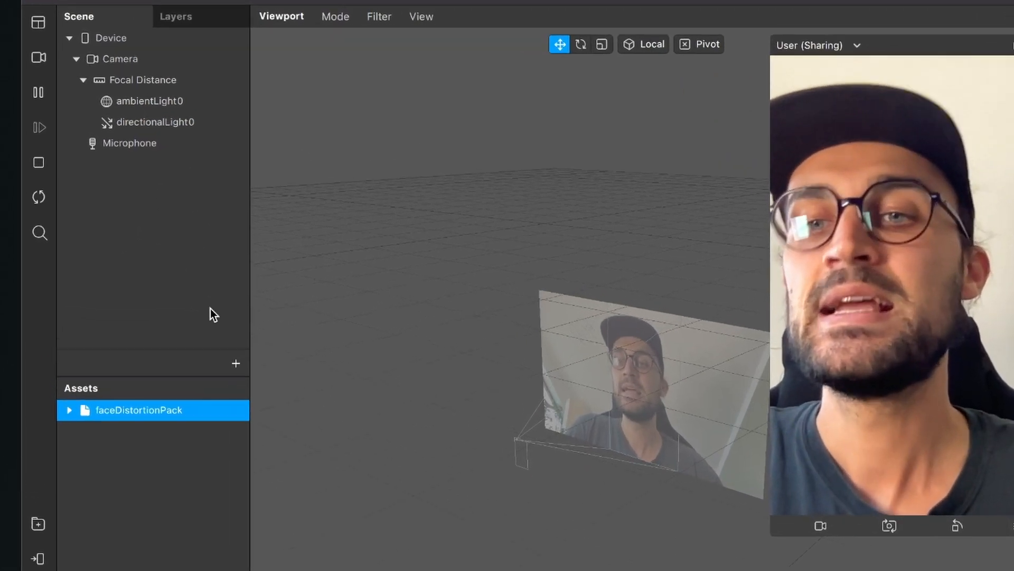
{"action": "left_click", "coordinate": [185, 277]}
{"action": "type", "text": "fa"}
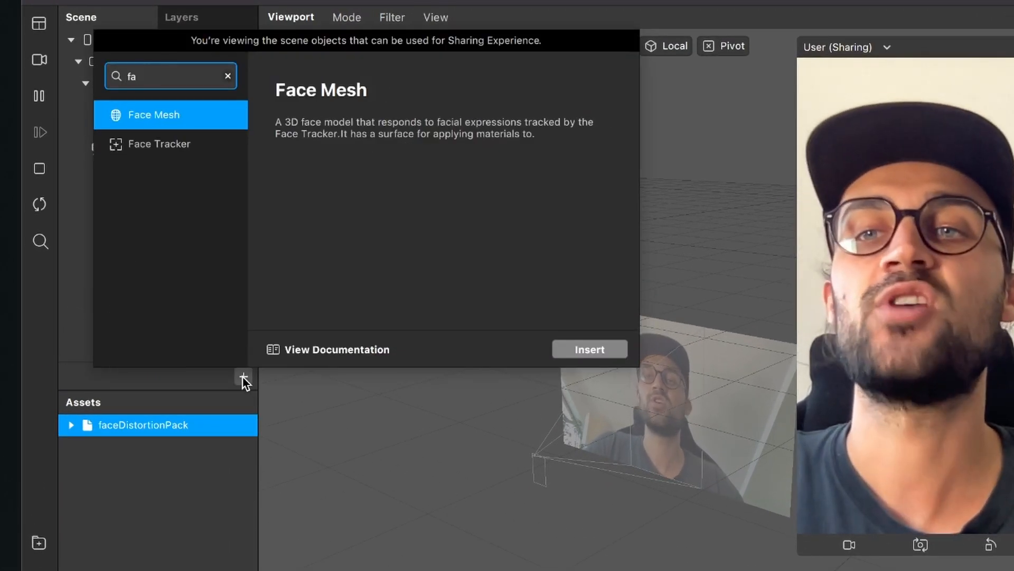
{"action": "key", "text": "Escape"}
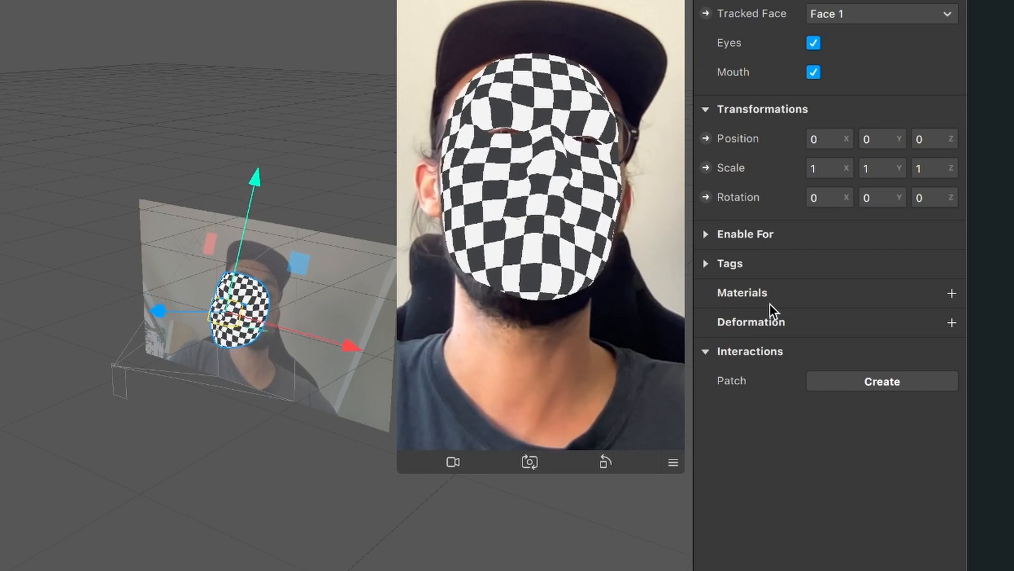
{"action": "left_click", "coordinate": [952, 322]}
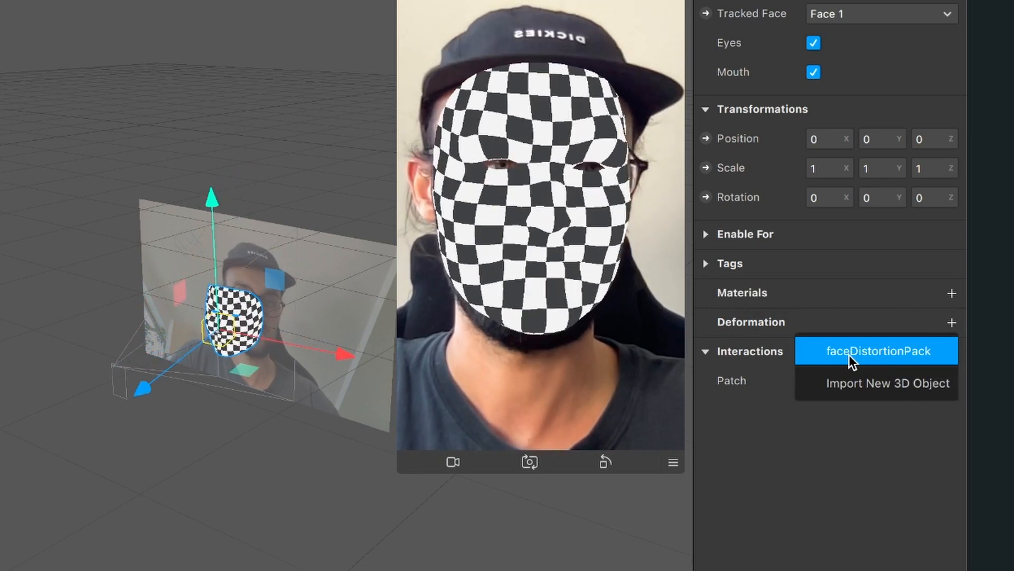
{"action": "left_click", "coordinate": [849, 355]}
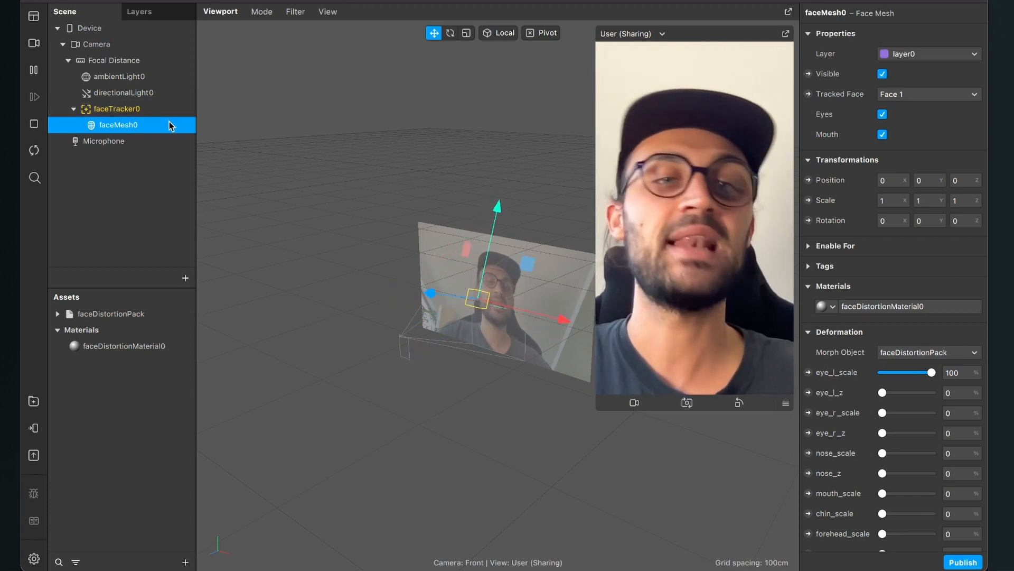
Set the face mesh's eye_l_scale deformation to 0.
{"action": "scroll", "coordinate": [877, 264], "scroll_direction": "down", "scroll_amount": 5}
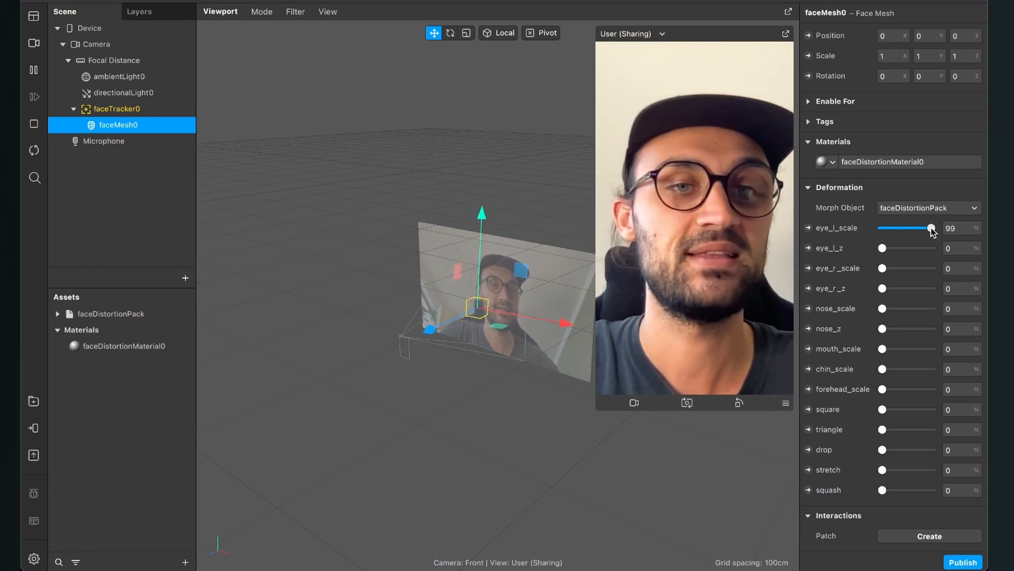
{"action": "left_click_drag", "start_coordinate": [932, 228], "coordinate": [842, 229]}
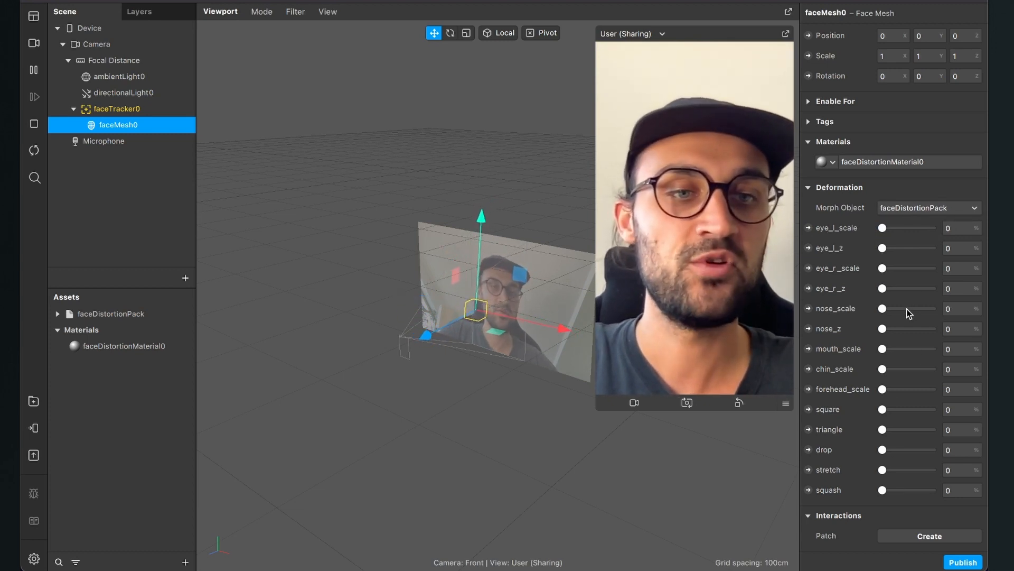
Try the face mesh's nose_scale, nose_z, chin_scale and stretch deformations at 100%, and reset them all to 0.
{"action": "left_click_drag", "start_coordinate": [882, 329], "coordinate": [949, 325]}
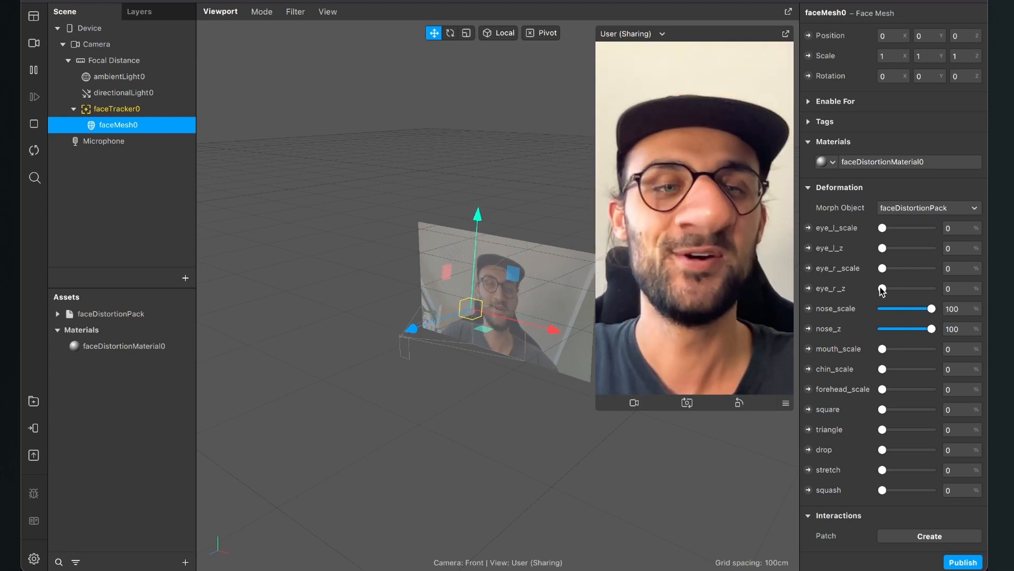
{"action": "left_click_drag", "start_coordinate": [882, 288], "coordinate": [809, 303]}
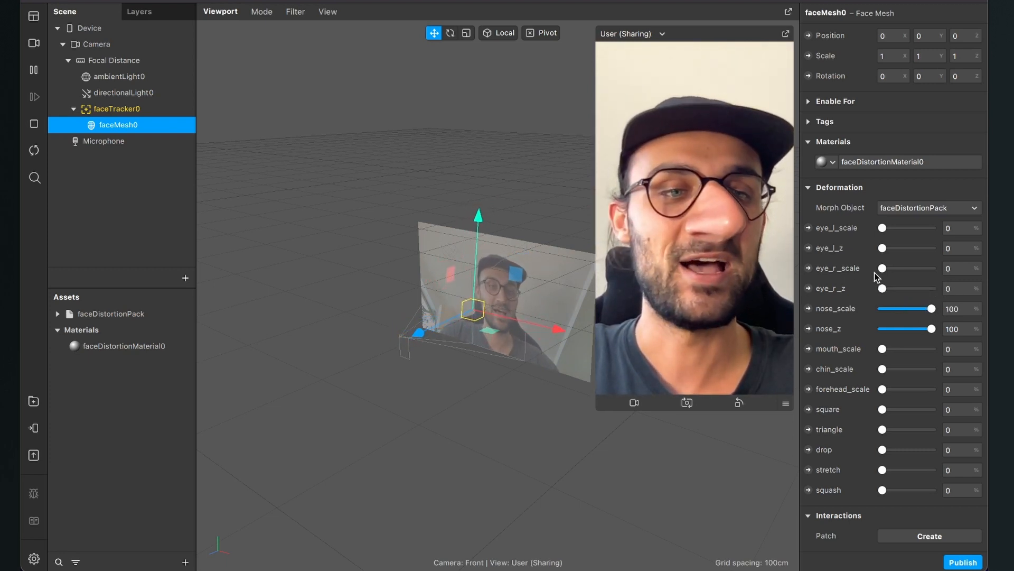
{"action": "left_click_drag", "start_coordinate": [944, 269], "coordinate": [880, 270]}
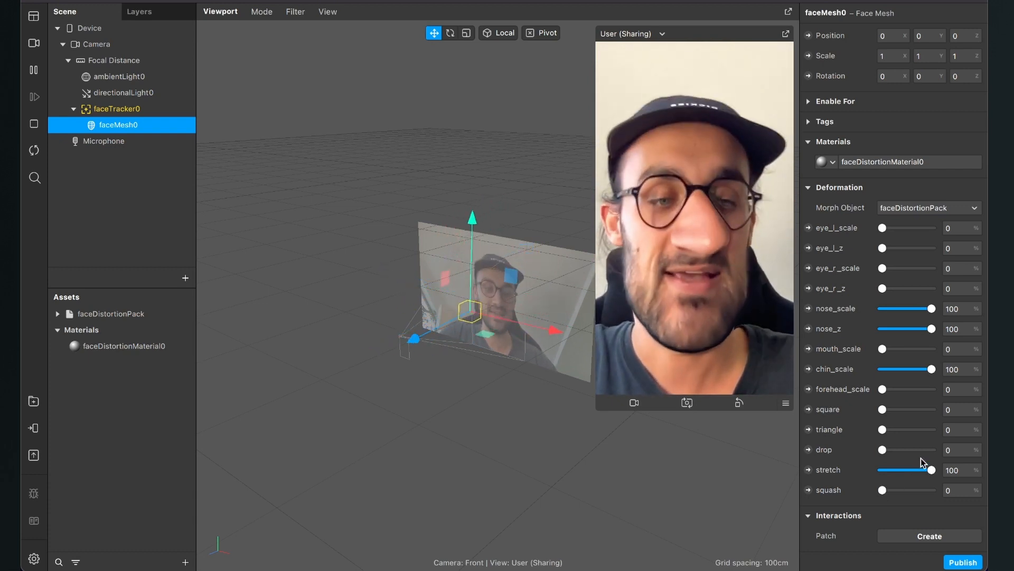
{"action": "left_click_drag", "start_coordinate": [931, 470], "coordinate": [812, 470]}
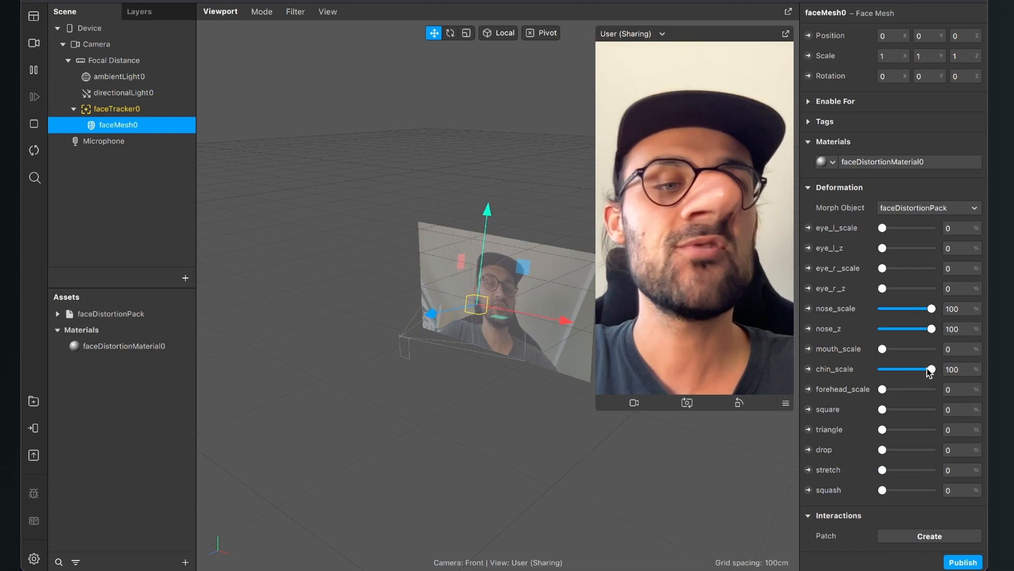
{"action": "left_click_drag", "start_coordinate": [930, 369], "coordinate": [851, 369]}
{"action": "left_click_drag", "start_coordinate": [932, 329], "coordinate": [843, 328]}
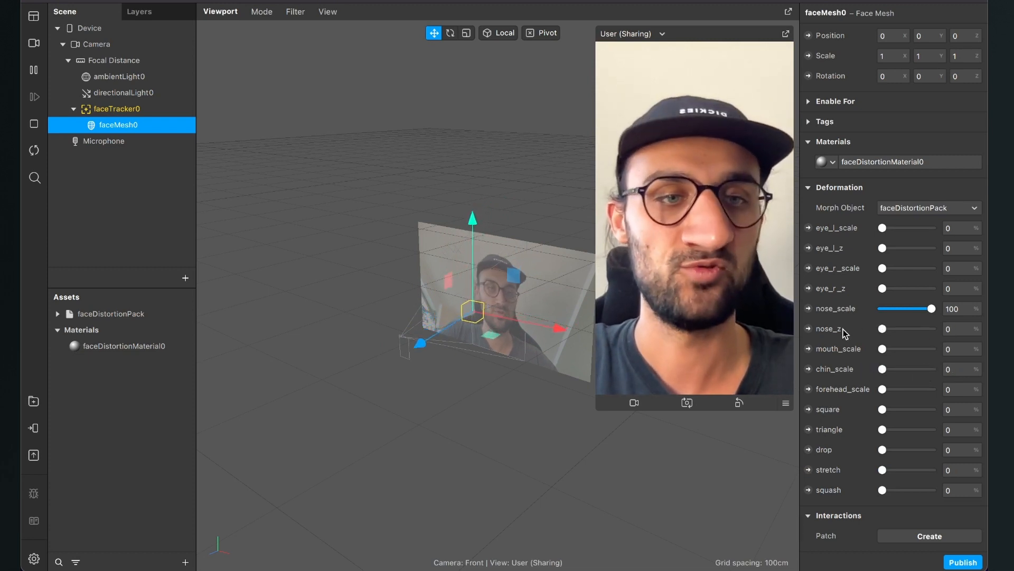
{"action": "left_click_drag", "start_coordinate": [930, 309], "coordinate": [839, 310]}
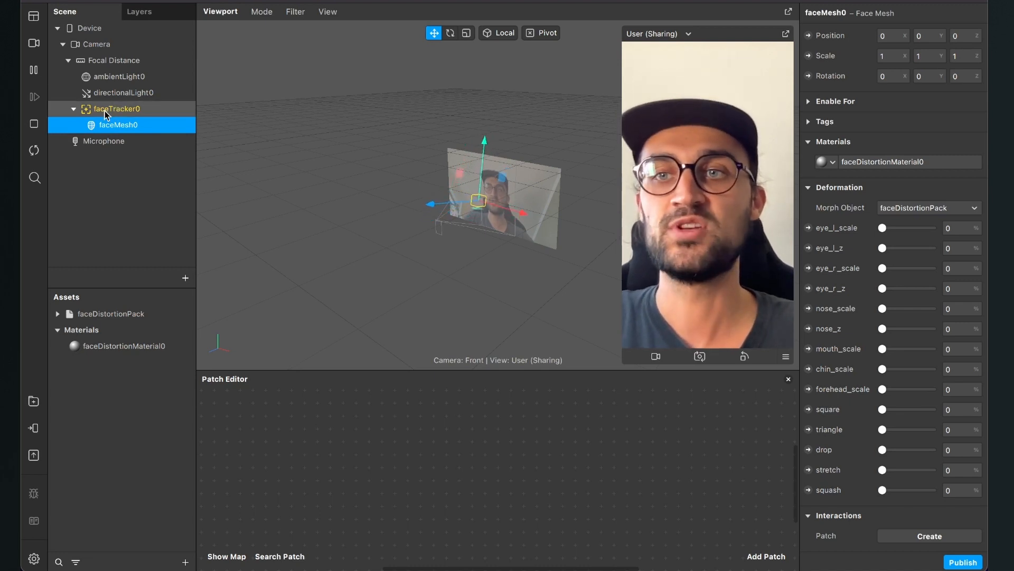
Add the face tracker from the scene to the Patch Editor as a patch.
{"action": "left_click_drag", "start_coordinate": [107, 110], "coordinate": [378, 413]}
{"action": "left_click_drag", "start_coordinate": [428, 468], "coordinate": [429, 470]}
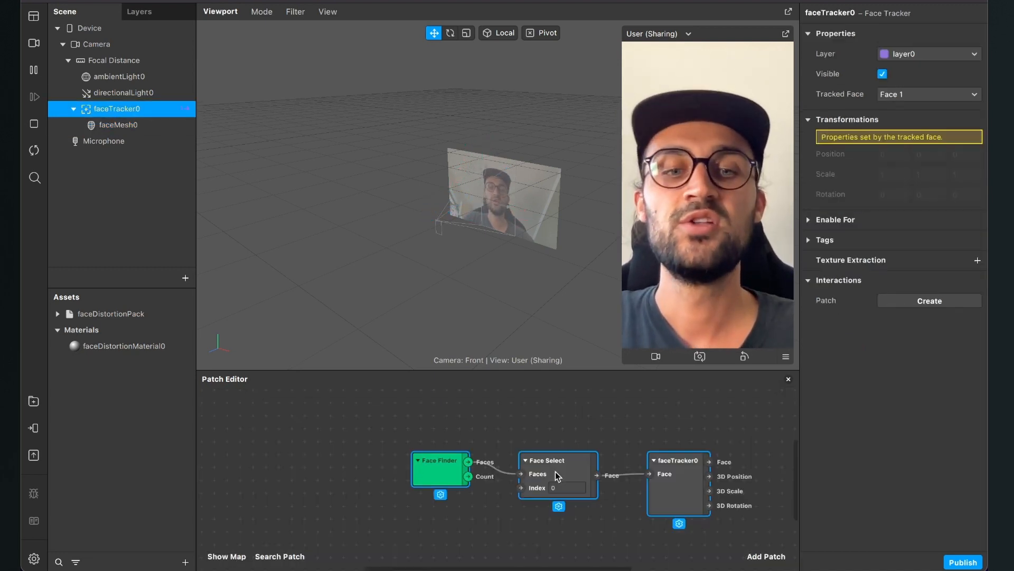
{"action": "scroll", "coordinate": [481, 465], "scroll_direction": "right", "scroll_amount": 3}
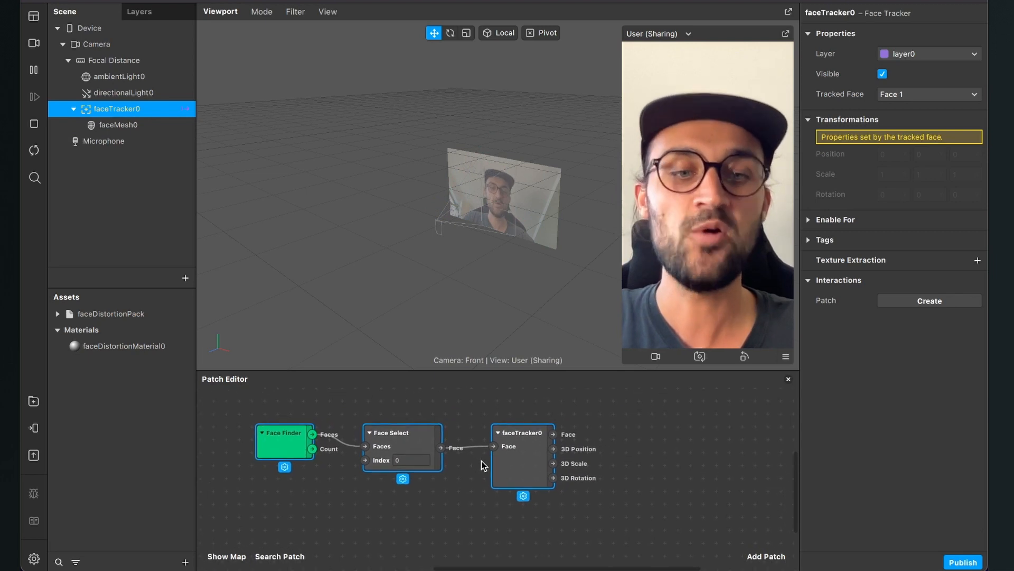
Add a Mouth Open patch beside the face tracker patch and connect the tracker's Face output to its Face input.
{"action": "left_click", "coordinate": [765, 556]}
{"action": "type", "text": "mou"}
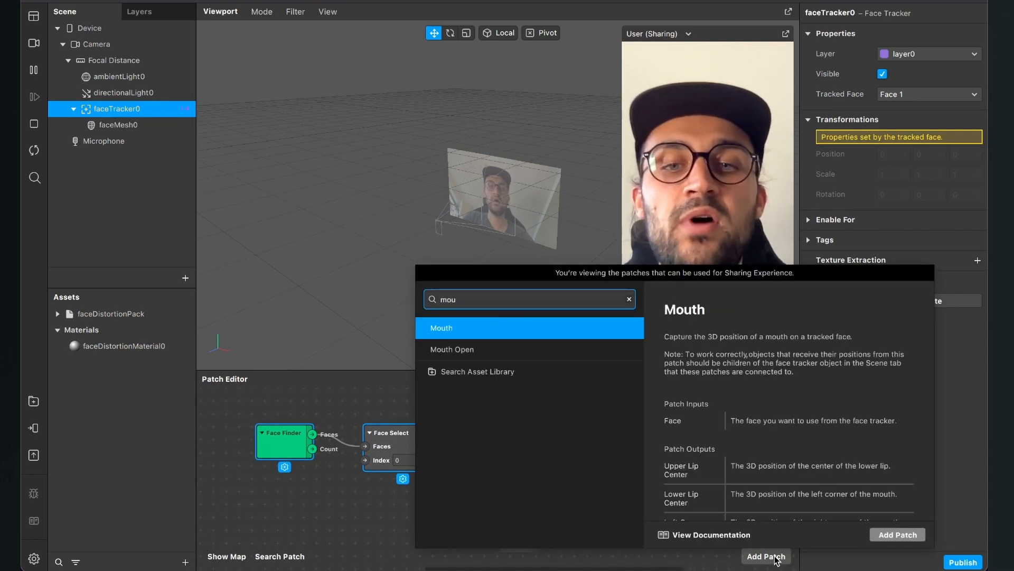
{"action": "key", "text": "Down"}
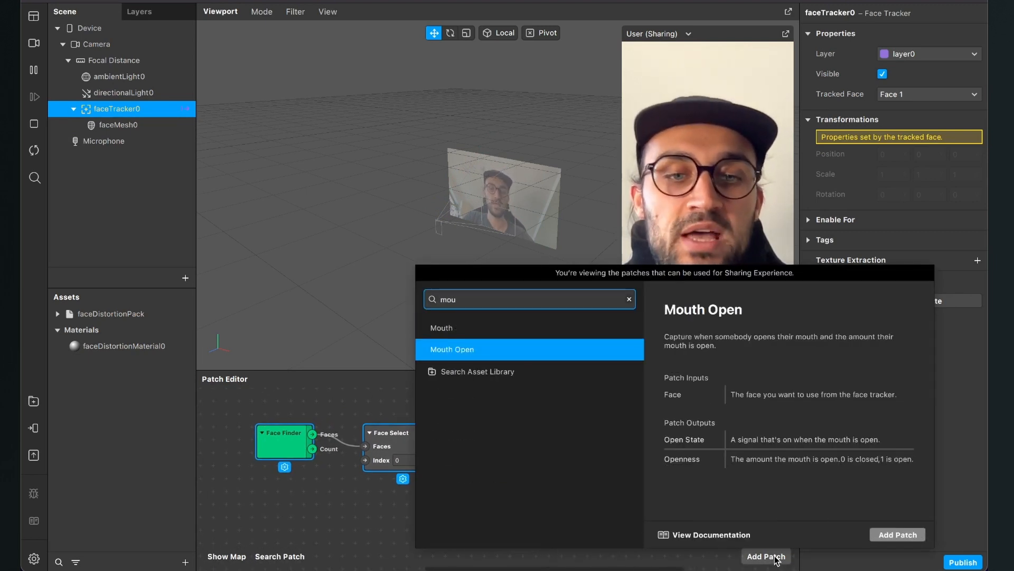
{"action": "key", "text": "Return"}
{"action": "left_click_drag", "start_coordinate": [589, 499], "coordinate": [668, 455]}
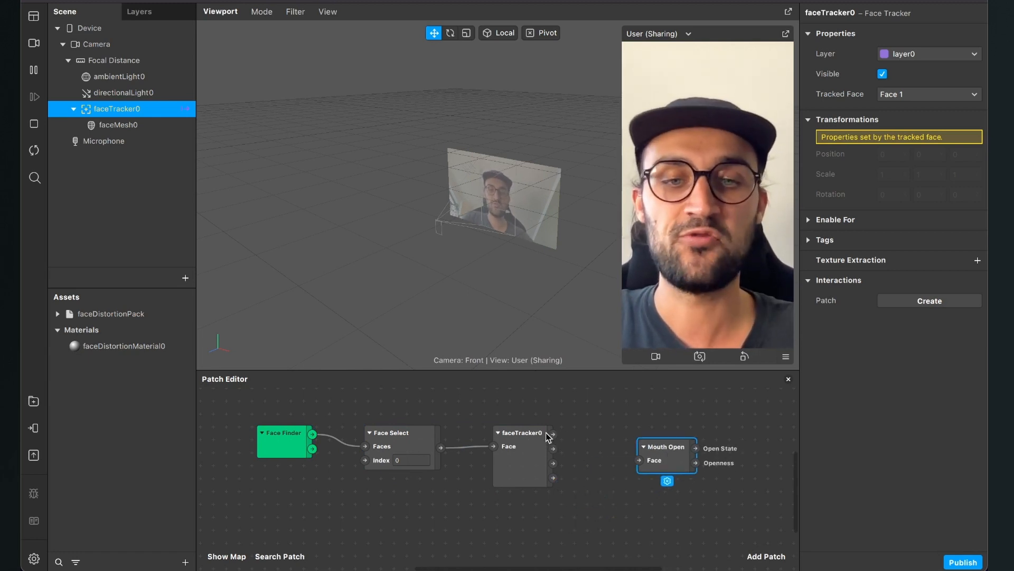
{"action": "left_click_drag", "start_coordinate": [552, 434], "coordinate": [657, 469]}
Create a patch for the face mesh's stretch deformation and connect Mouth Open's Openness output to its Weight.
{"action": "scroll", "coordinate": [597, 464], "scroll_direction": "right", "scroll_amount": 5}
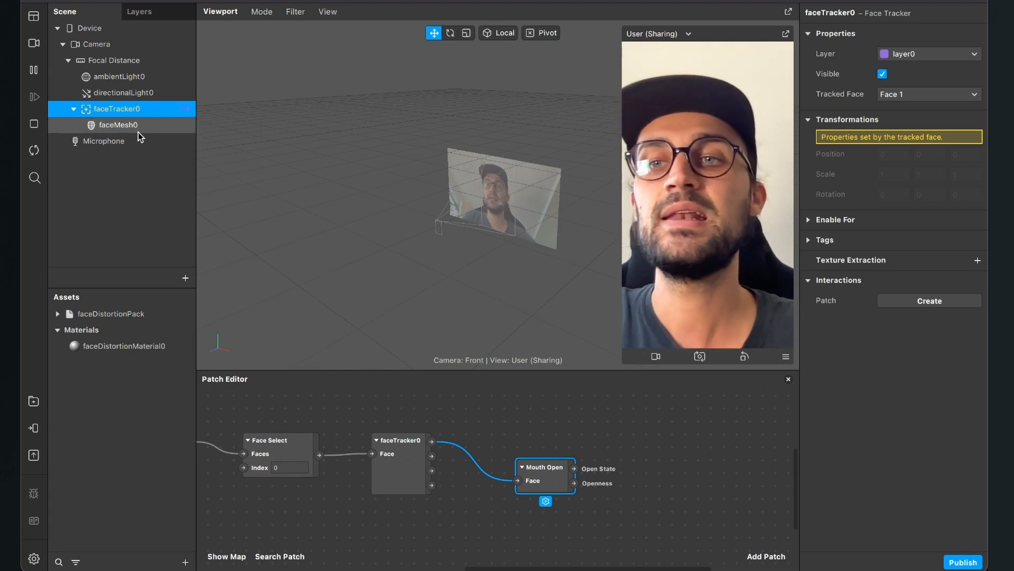
{"action": "left_click", "coordinate": [149, 122]}
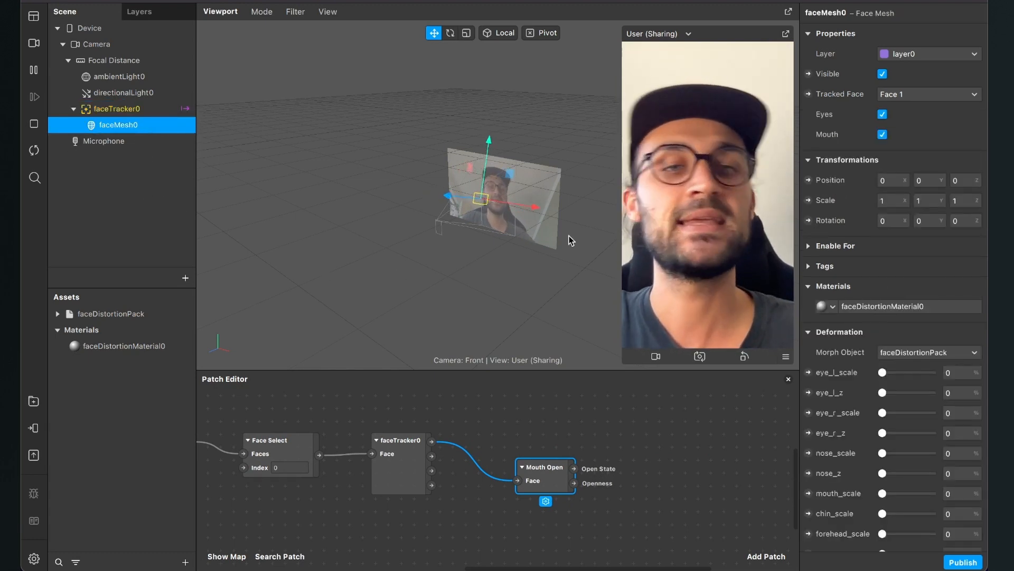
{"action": "scroll", "coordinate": [854, 377], "scroll_direction": "down", "scroll_amount": 3}
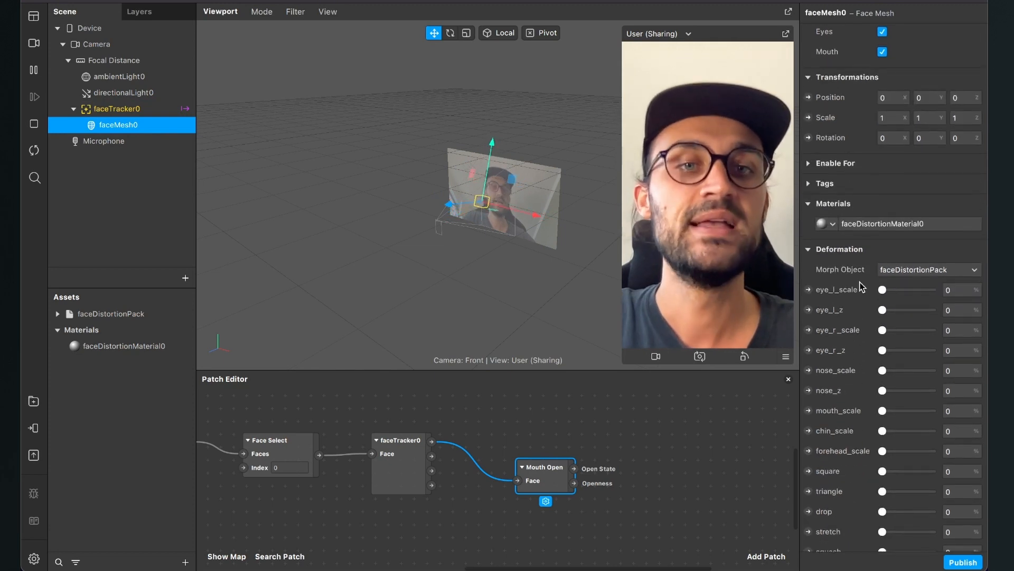
{"action": "scroll", "coordinate": [842, 422], "scroll_direction": "down", "scroll_amount": 2}
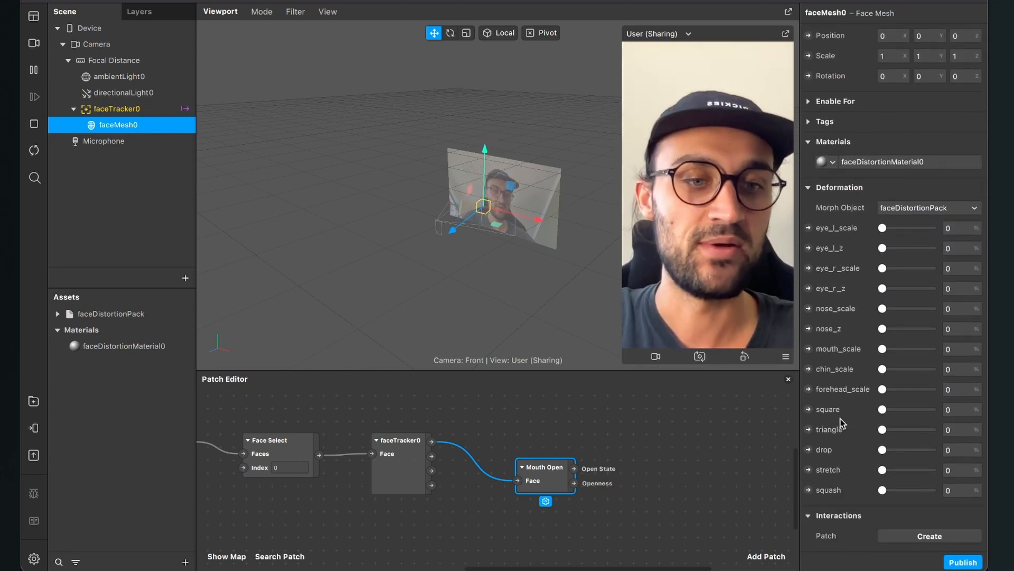
{"action": "left_click", "coordinate": [809, 470]}
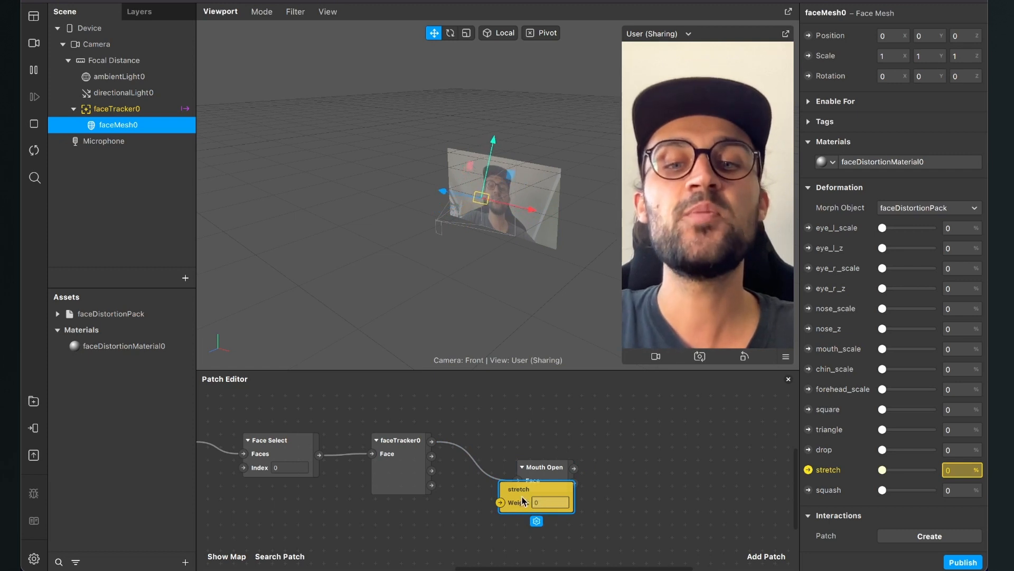
{"action": "left_click_drag", "start_coordinate": [522, 501], "coordinate": [684, 466]}
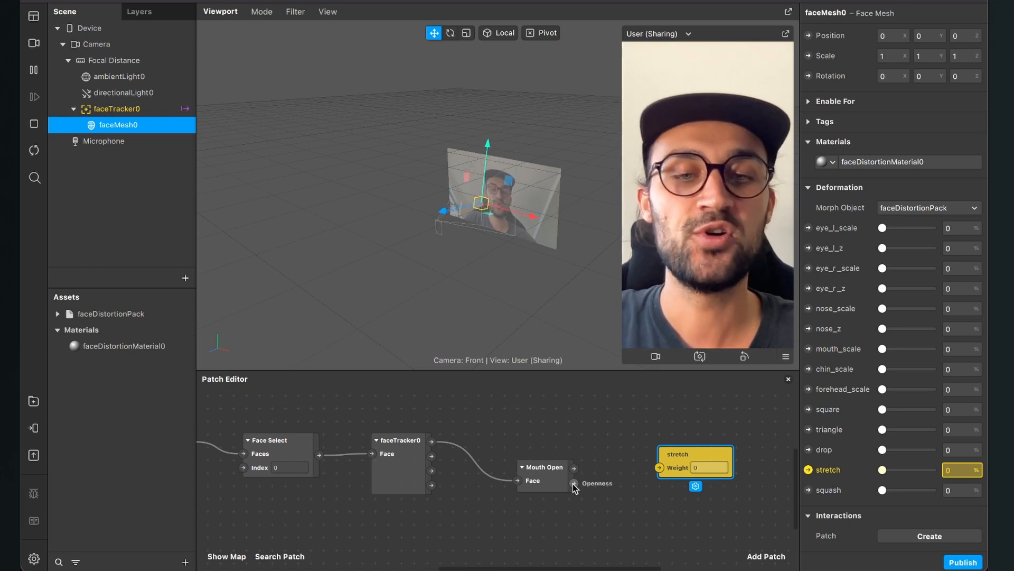
{"action": "left_click_drag", "start_coordinate": [574, 483], "coordinate": [659, 468]}
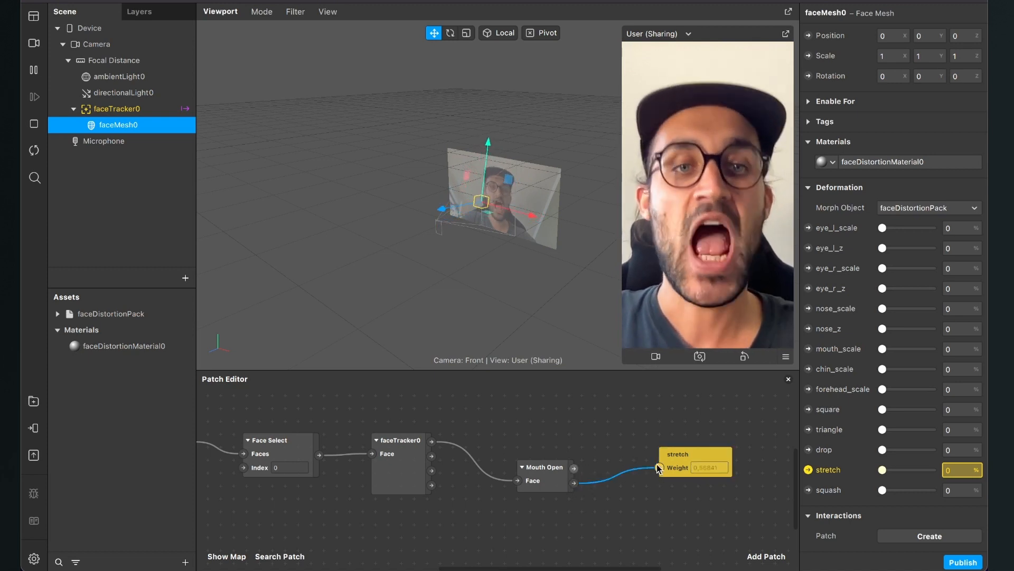